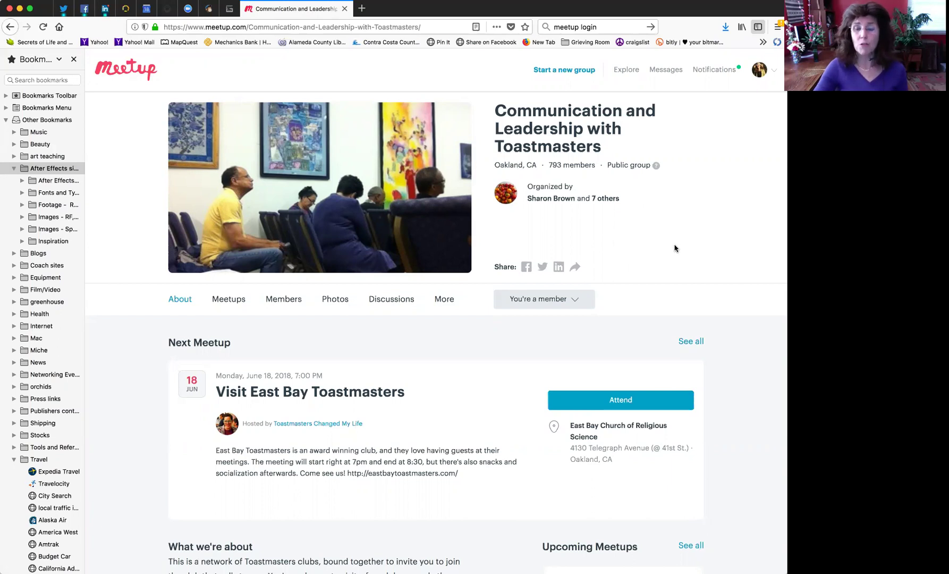
# - Find the July 7, 2018 Be INSPIRED @ Heart2Heart event in the calendar and show its Organizer tools
pyautogui.scroll(-5, 678, 249)
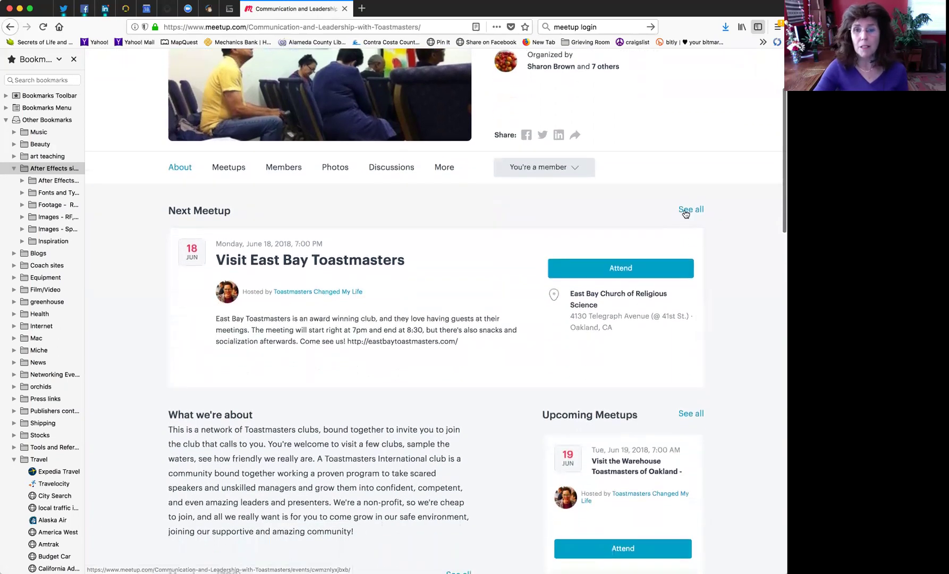
pyautogui.click(685, 211)
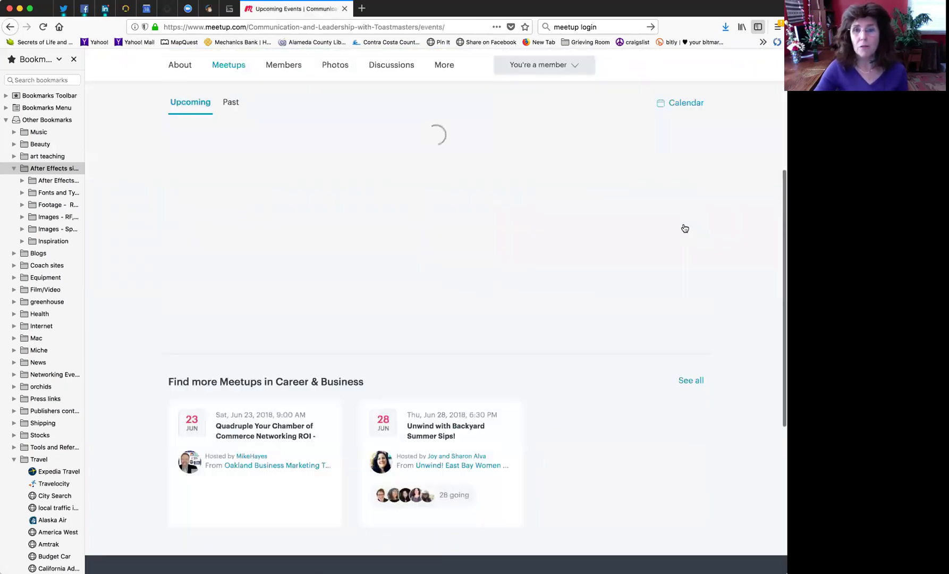
pyautogui.click(682, 102)
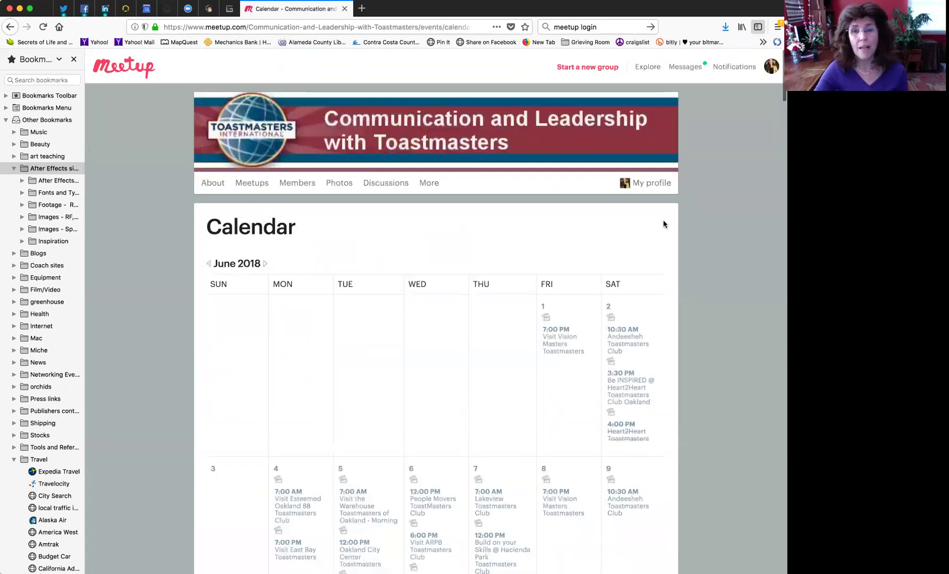
pyautogui.click(264, 264)
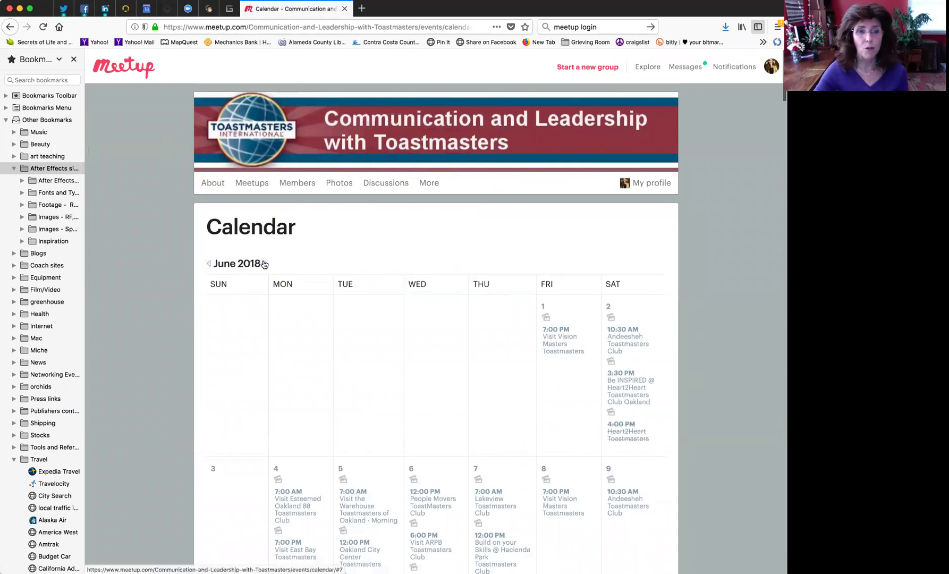
pyautogui.scroll(-4, 574, 178)
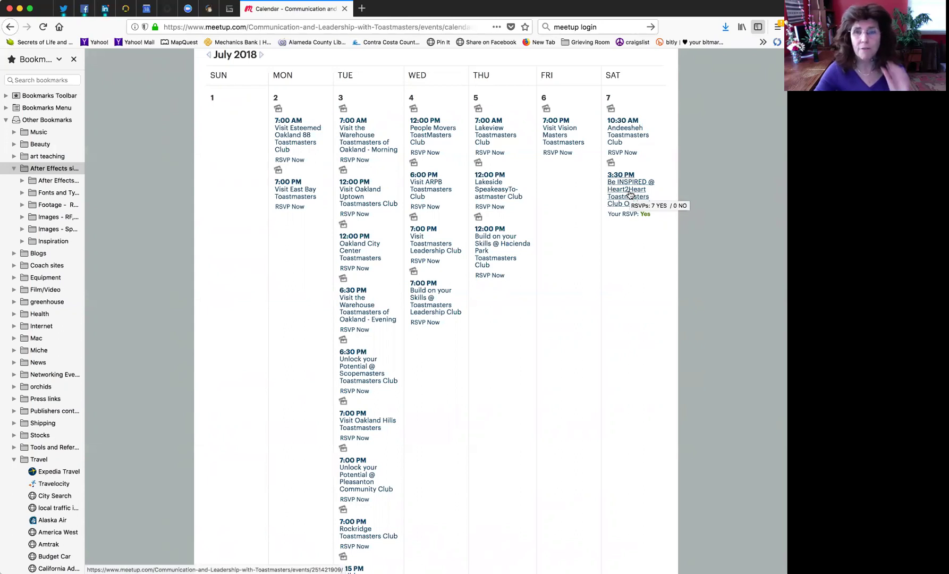
pyautogui.click(631, 196)
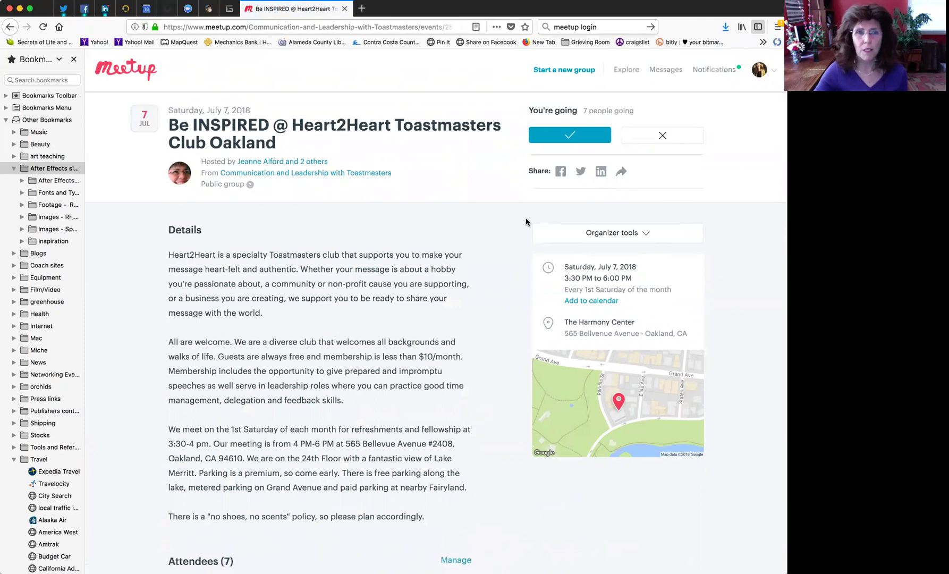
pyautogui.click(646, 234)
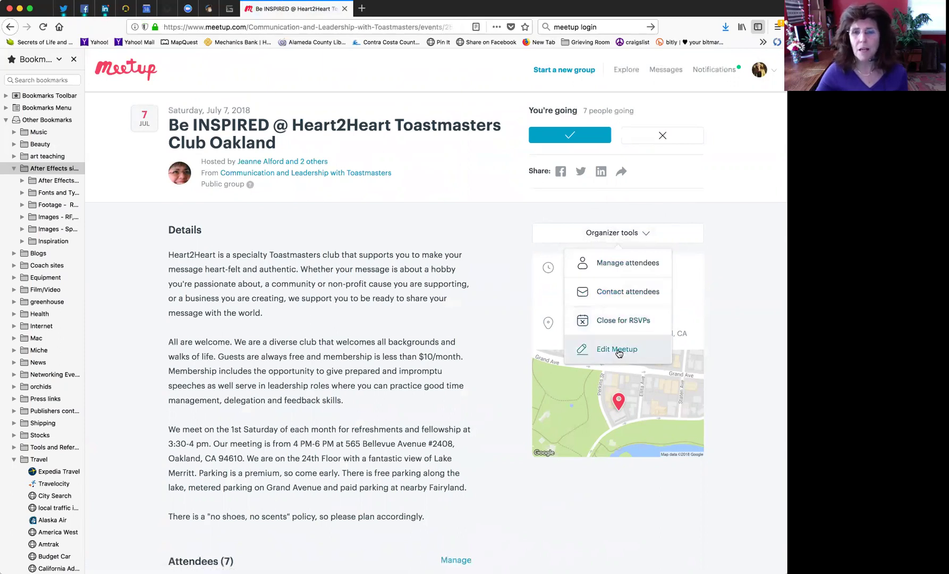
# - Show the event's attendee list (7 going) and check the first attendee's action menu
pyautogui.click(615, 263)
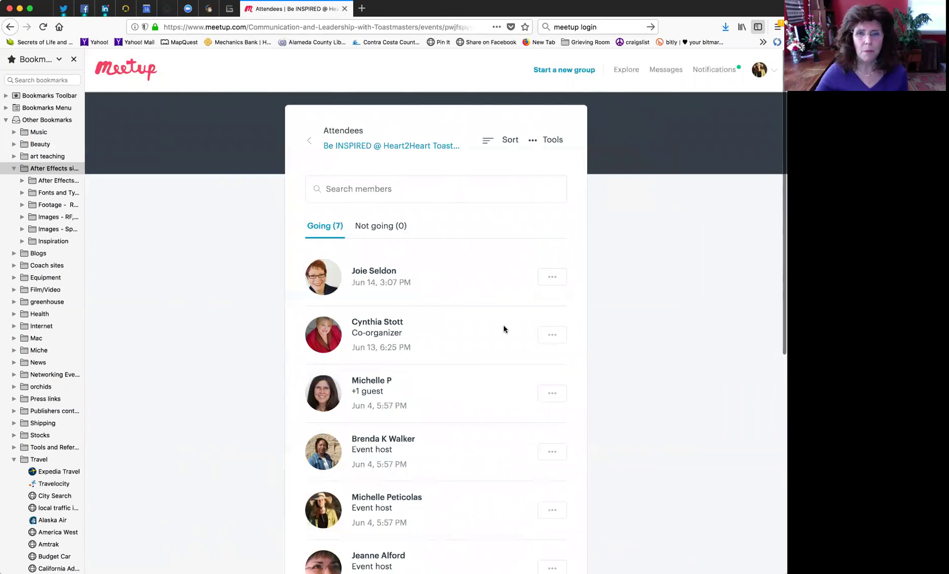
pyautogui.click(549, 279)
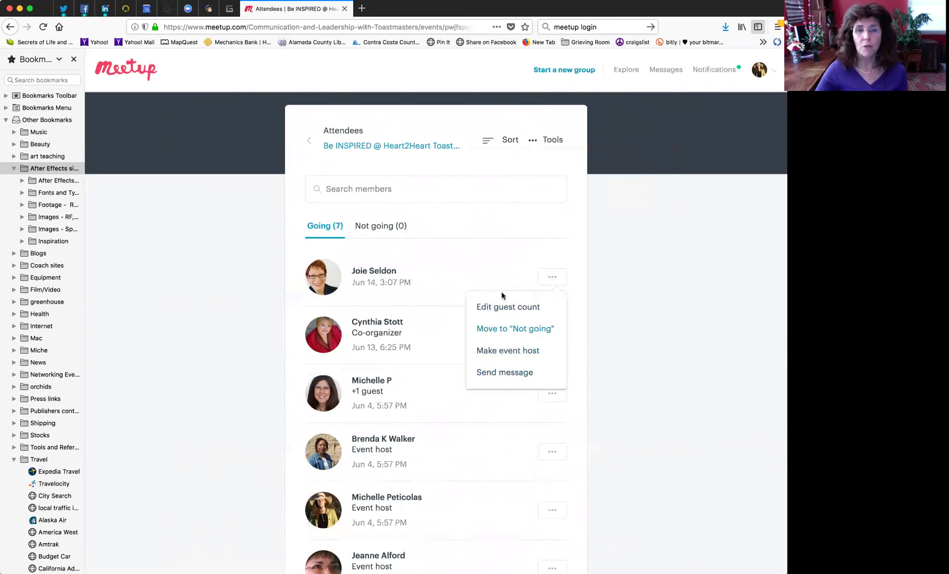
pyautogui.click(500, 259)
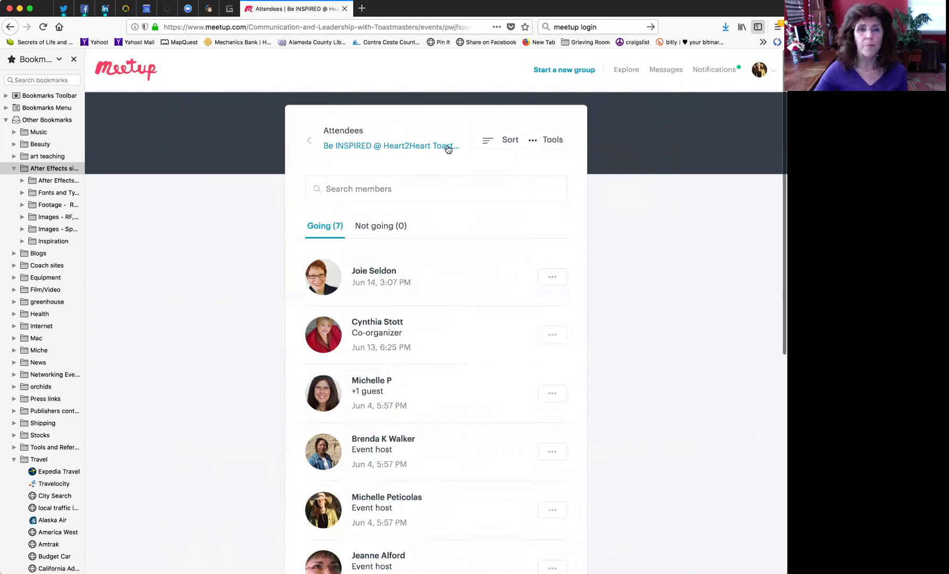
# - Back on the Be INSPIRED event, start a Contact members message to everyone who RSVPed Yes
pyautogui.click(332, 142)
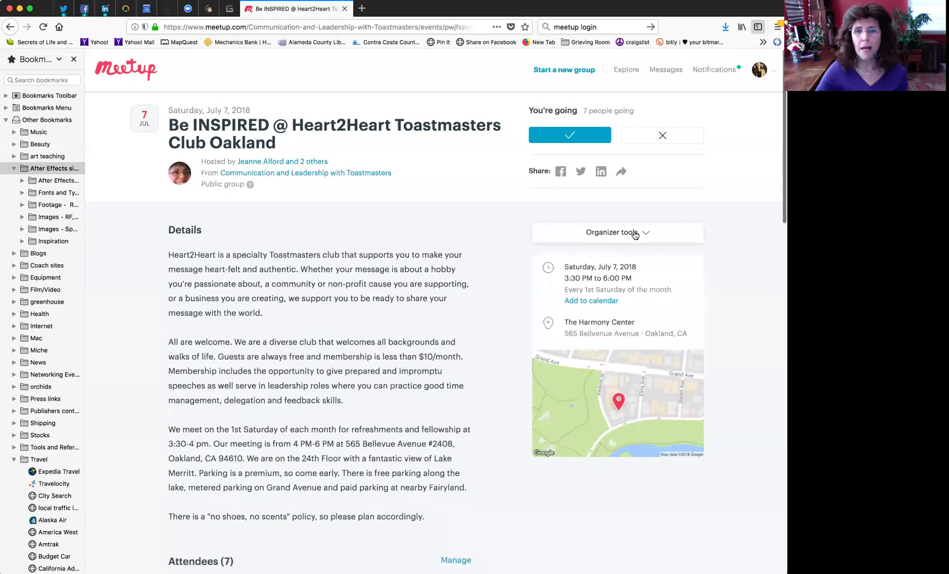
pyautogui.click(645, 234)
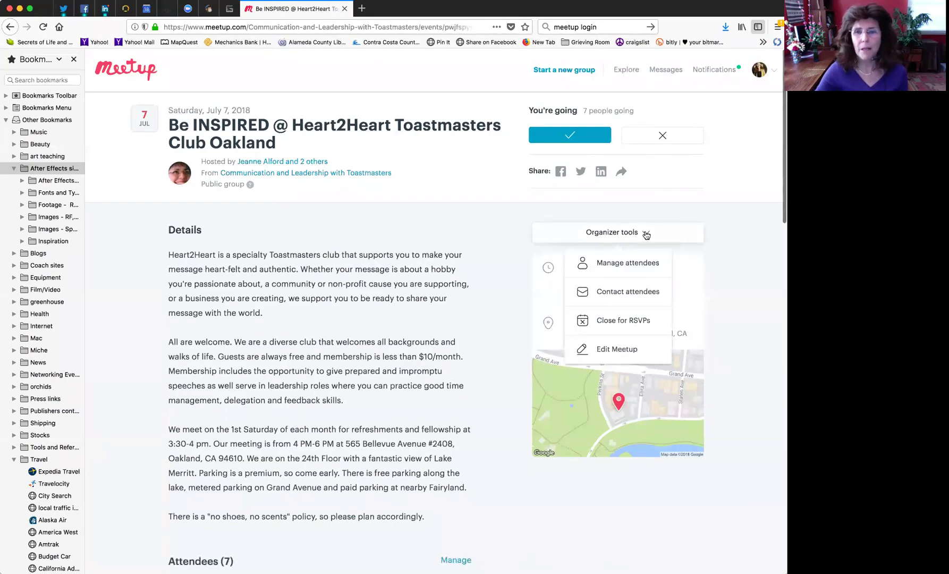
pyautogui.click(622, 293)
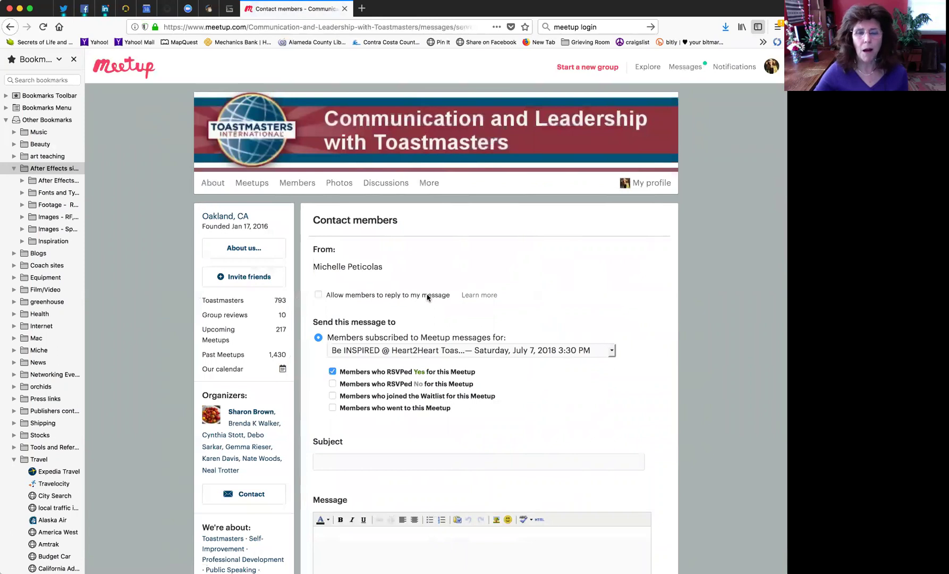
pyautogui.scroll(-5, 502, 335)
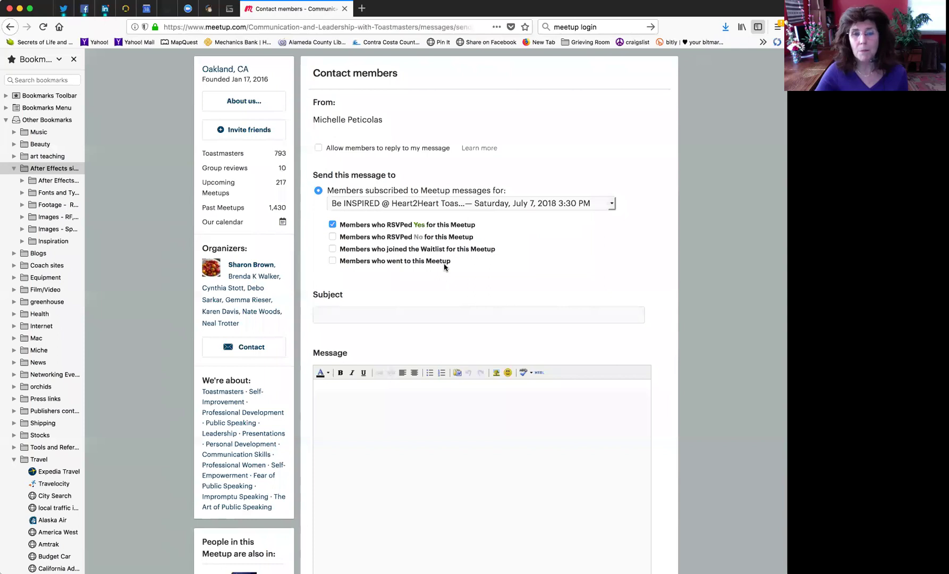
pyautogui.scroll(-2, 444, 266)
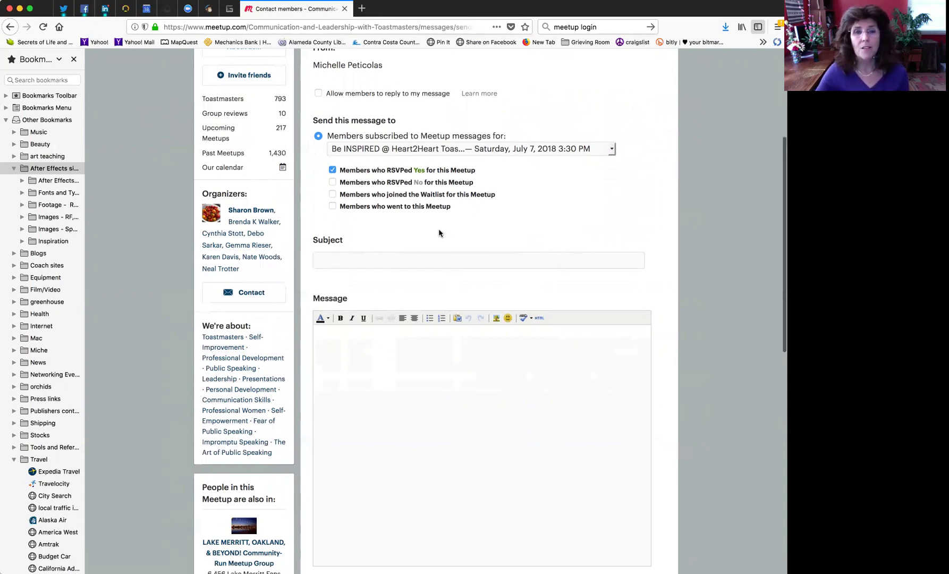
pyautogui.scroll(3, 441, 231)
pyautogui.scroll(2, 422, 224)
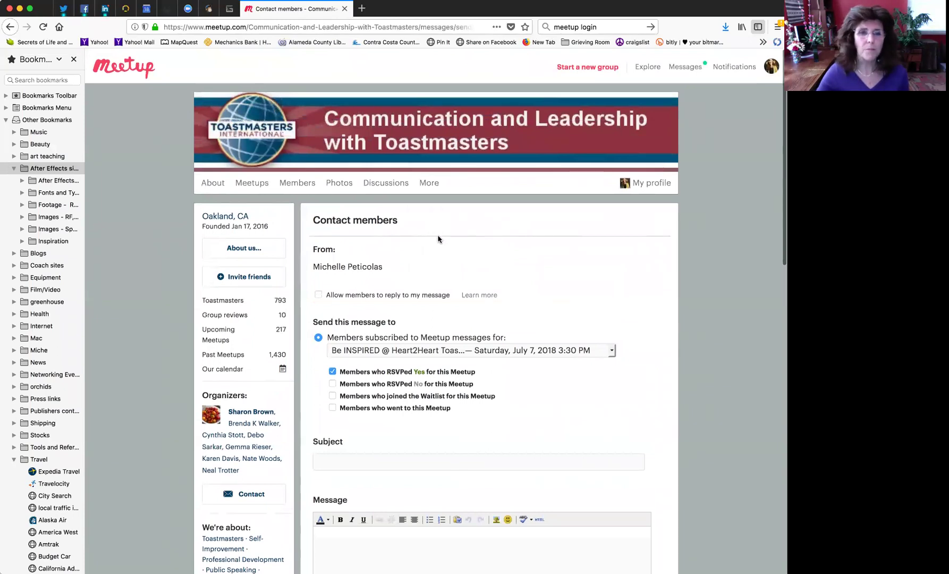
# - Leave the message form, return to the July 7 Be INSPIRED event via the calendar, and show Organizer tools
pyautogui.click(10, 27)
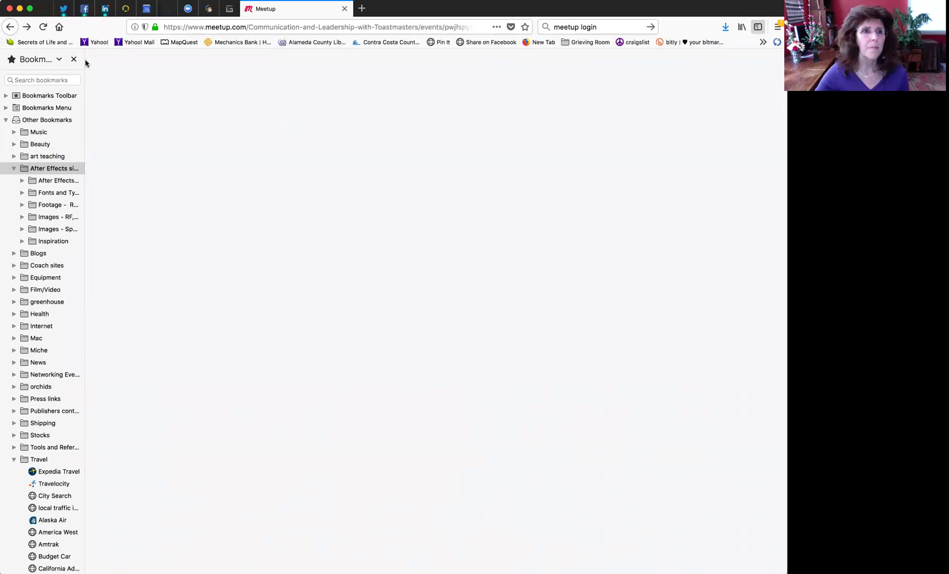
pyautogui.click(27, 27)
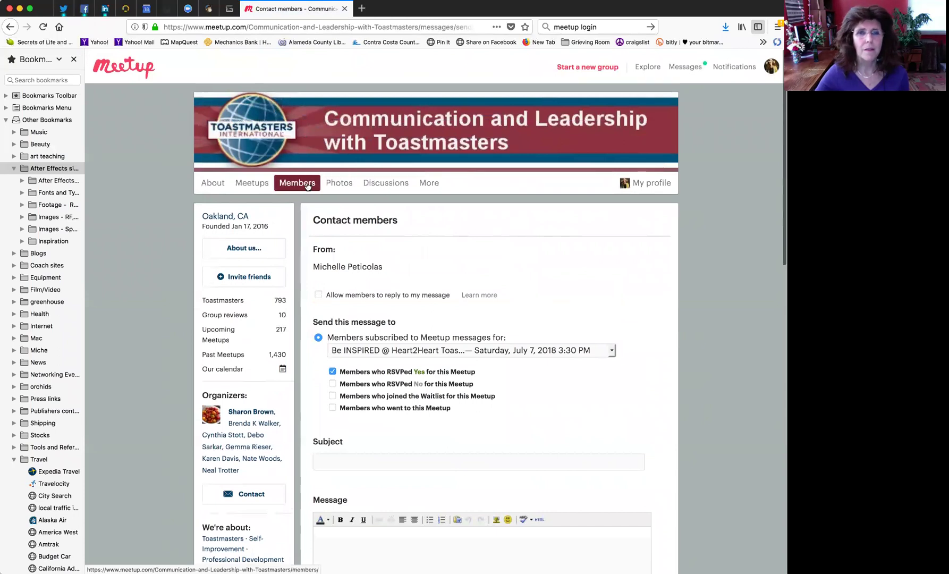
pyautogui.click(252, 182)
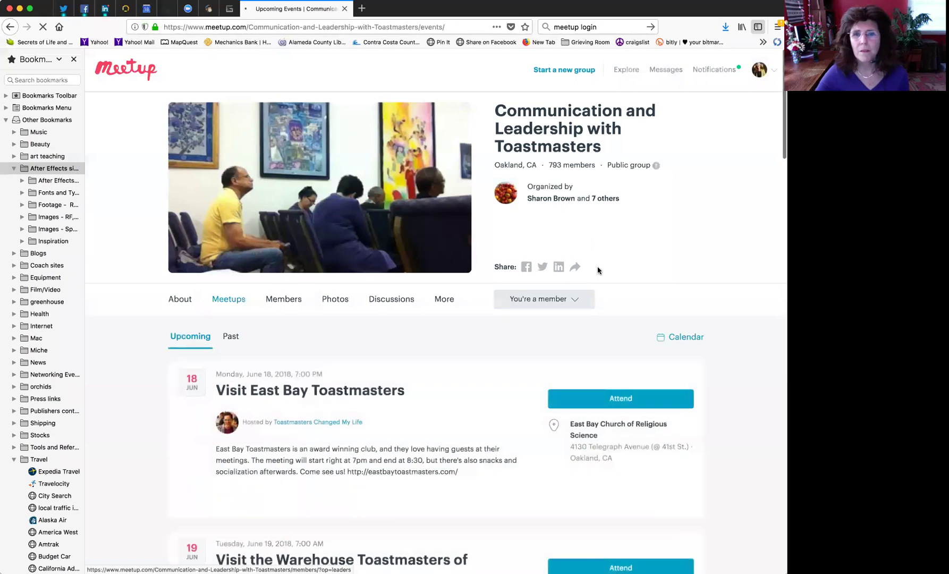
pyautogui.click(681, 340)
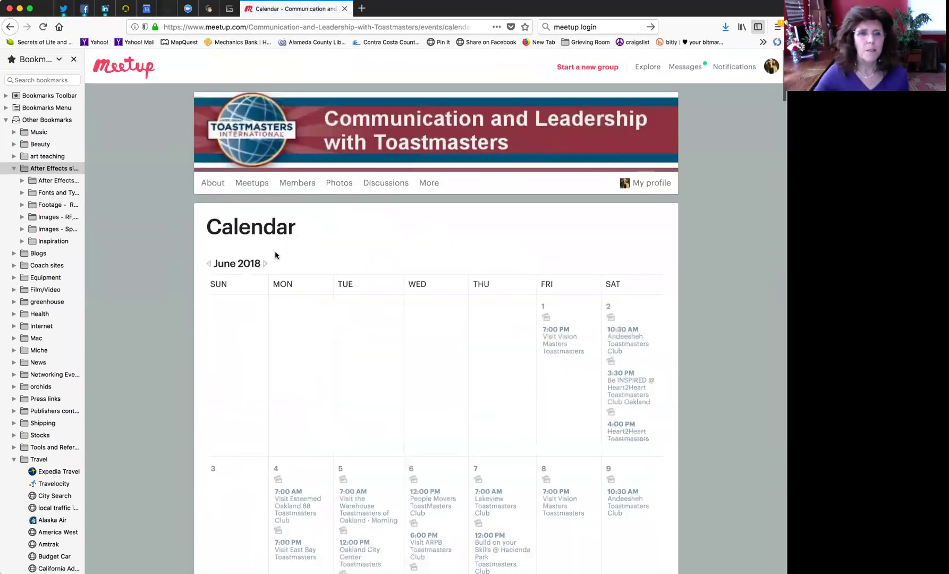
pyautogui.click(355, 257)
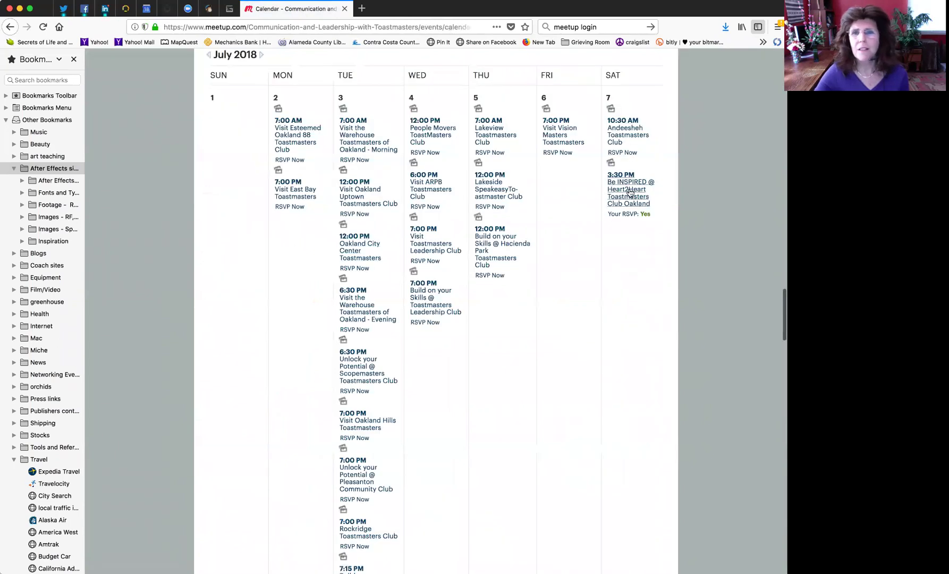
pyautogui.click(627, 194)
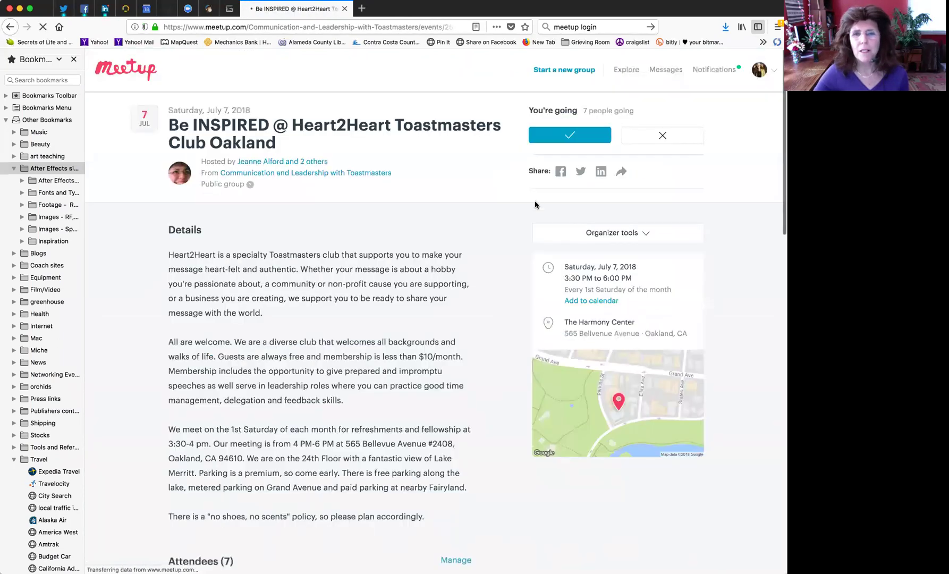
pyautogui.click(644, 232)
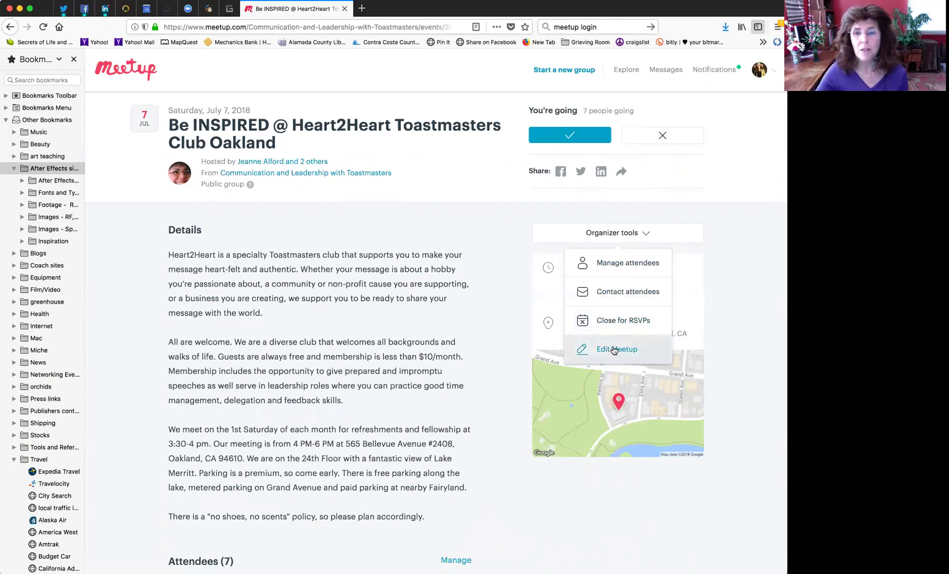
# - Choose 'Edit this Meetup only' for the July 7 event and place the cursor in its Description
pyautogui.click(614, 350)
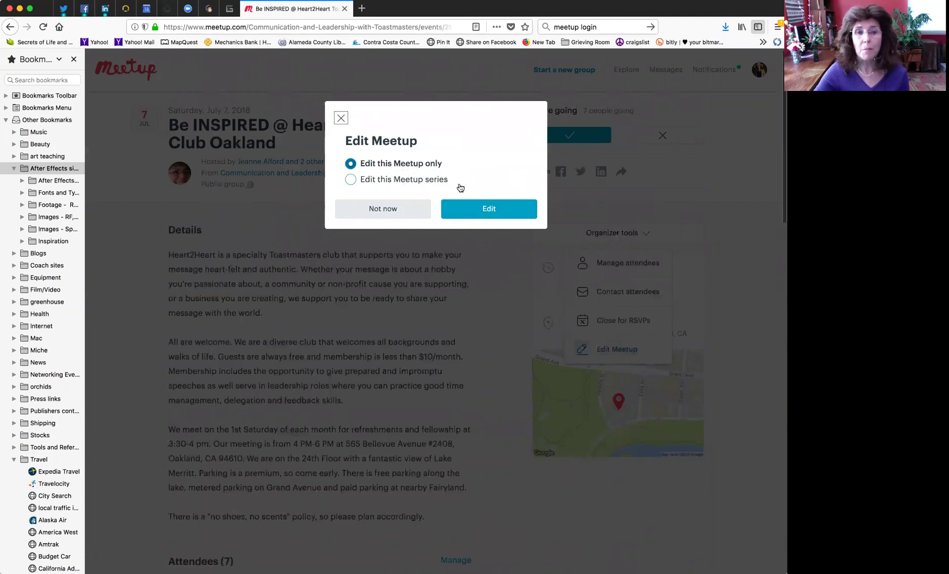
pyautogui.click(494, 210)
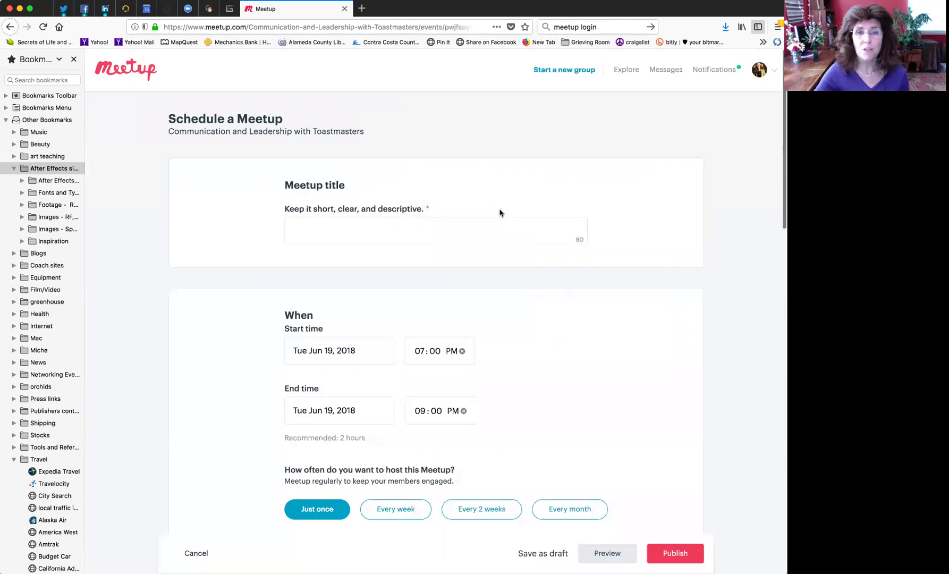
pyautogui.scroll(-3, 483, 247)
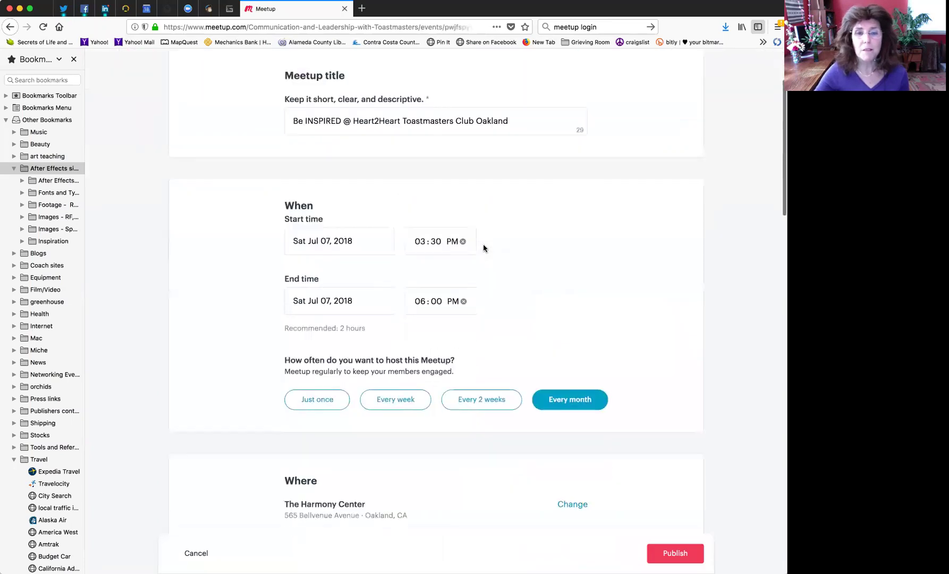
pyautogui.scroll(-15, 484, 247)
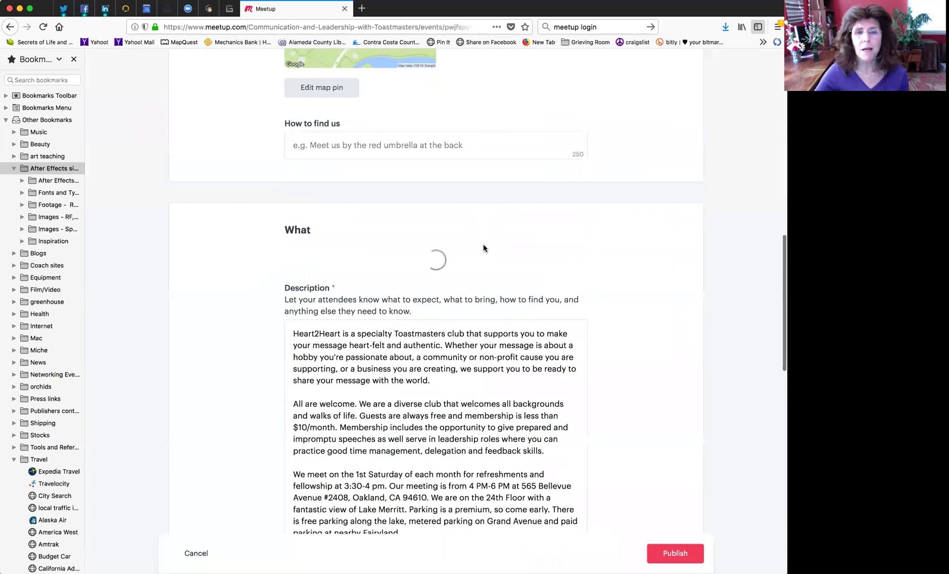
pyautogui.scroll(-3, 483, 248)
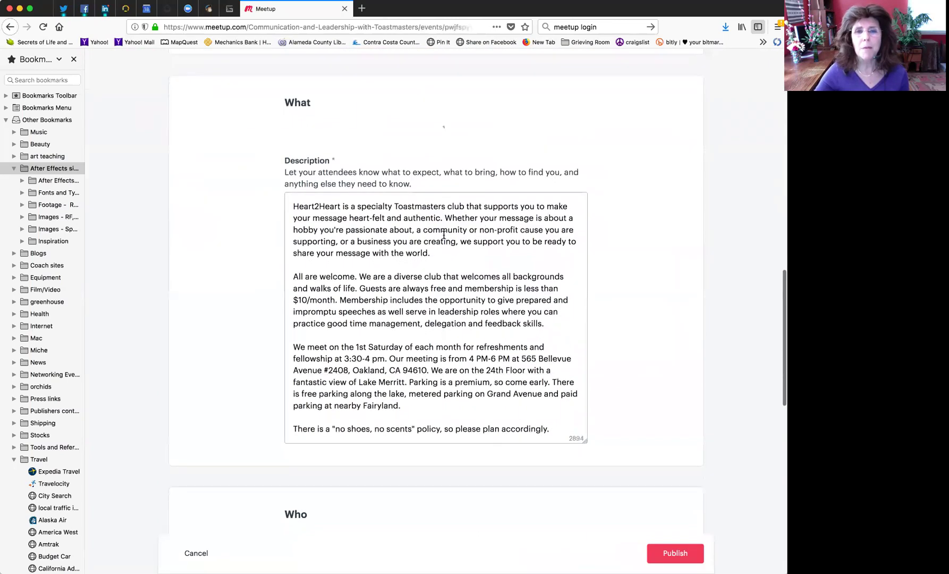
pyautogui.click(291, 206)
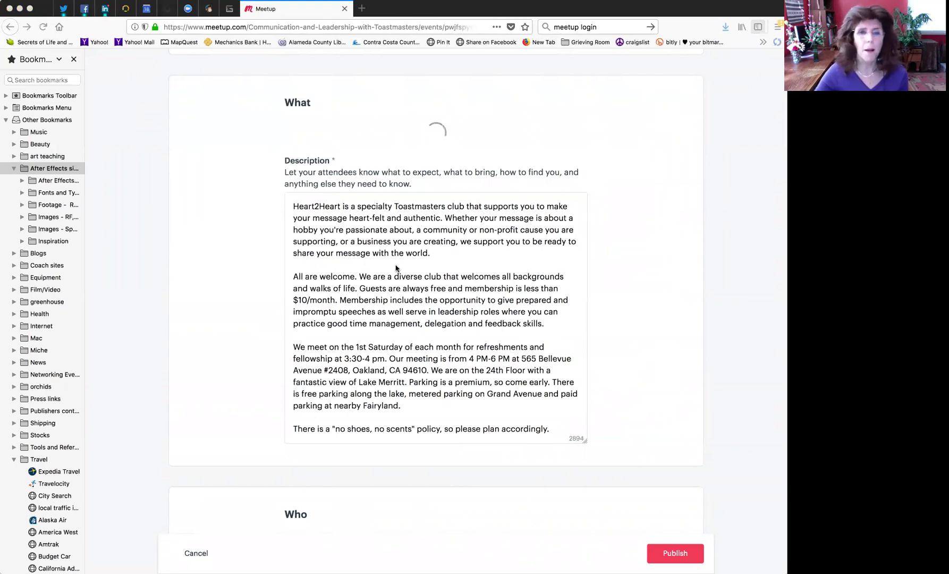
# - Paste the guest speaker and 20-minute headliner speech announcement at the top of the description
pyautogui.click(291, 206)
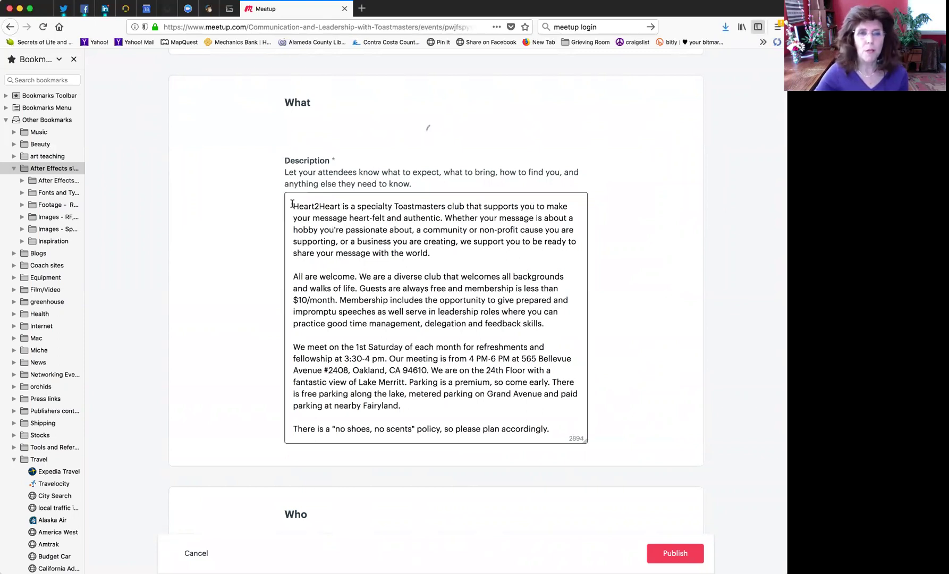
pyautogui.press('Return')
pyautogui.press('Return')
pyautogui.press('Return')
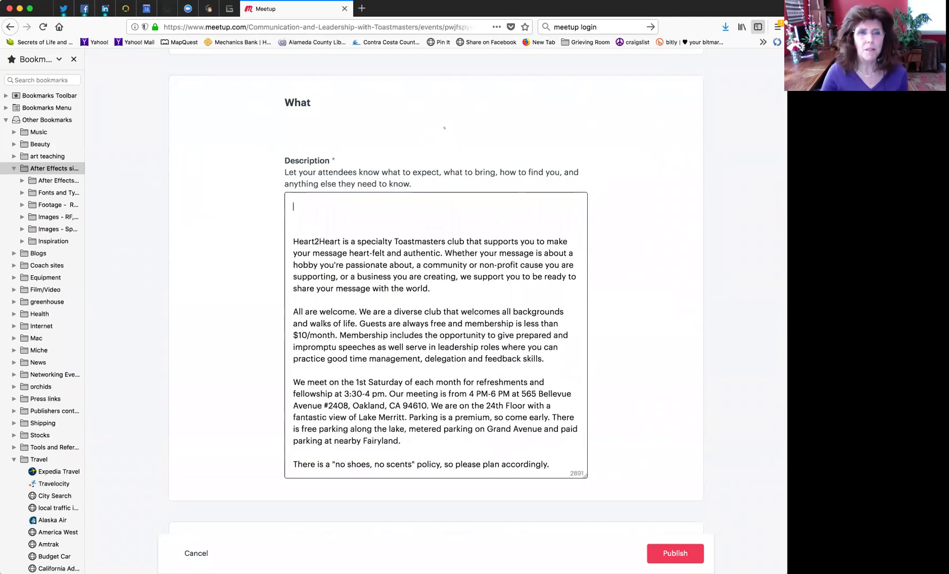
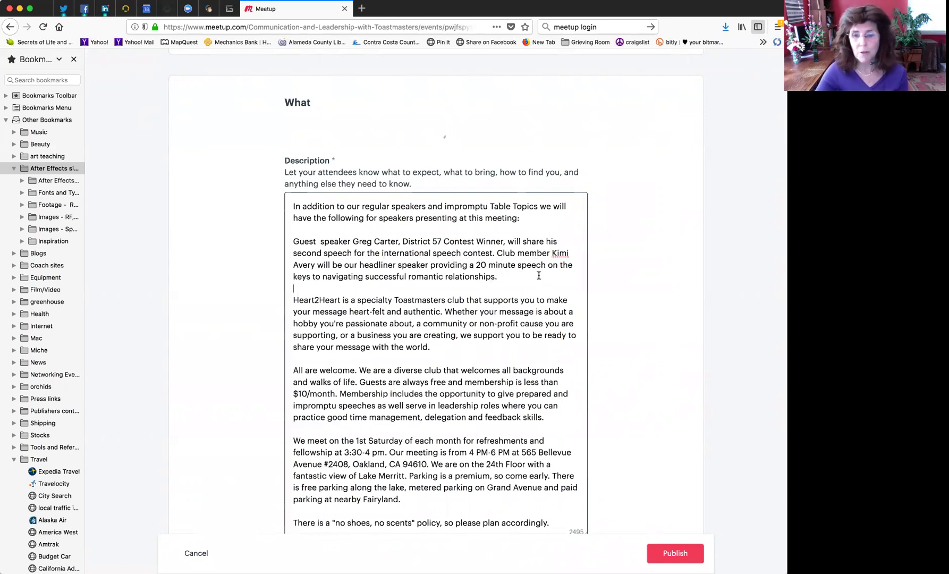
pyautogui.scroll(-5, 616, 460)
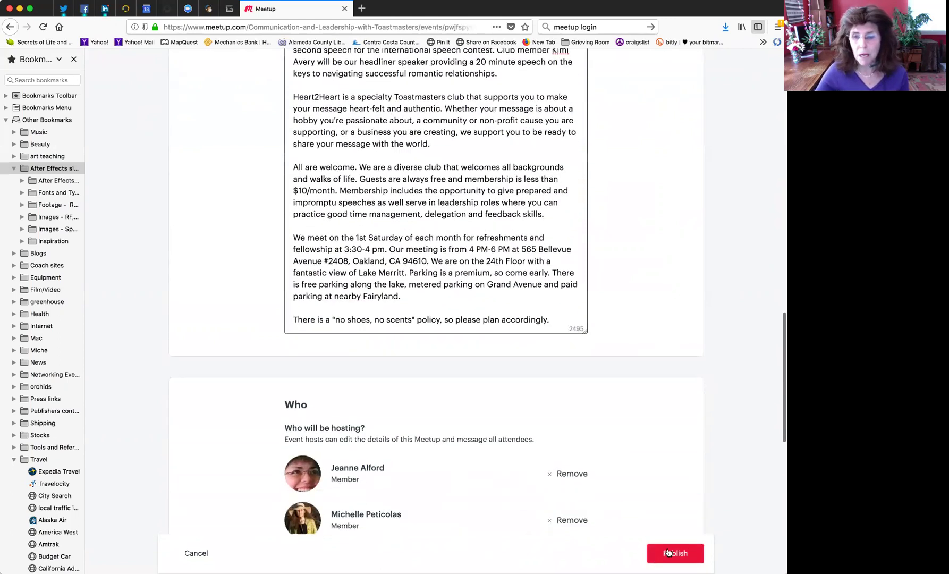
# - Publish the edited Be INSPIRED event and check the speaker announcement in its Details
pyautogui.click(666, 554)
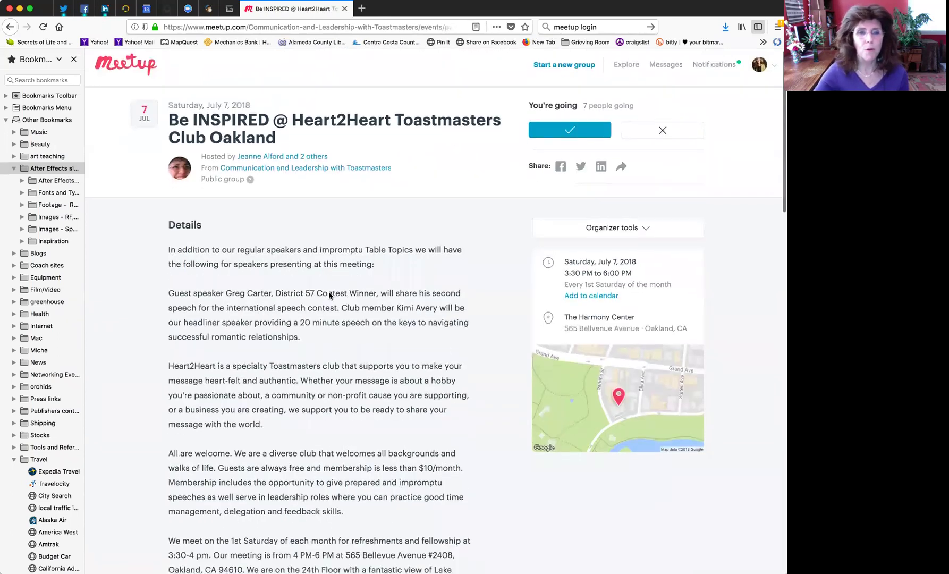
pyautogui.scroll(-3, 329, 301)
pyautogui.scroll(-2, 338, 284)
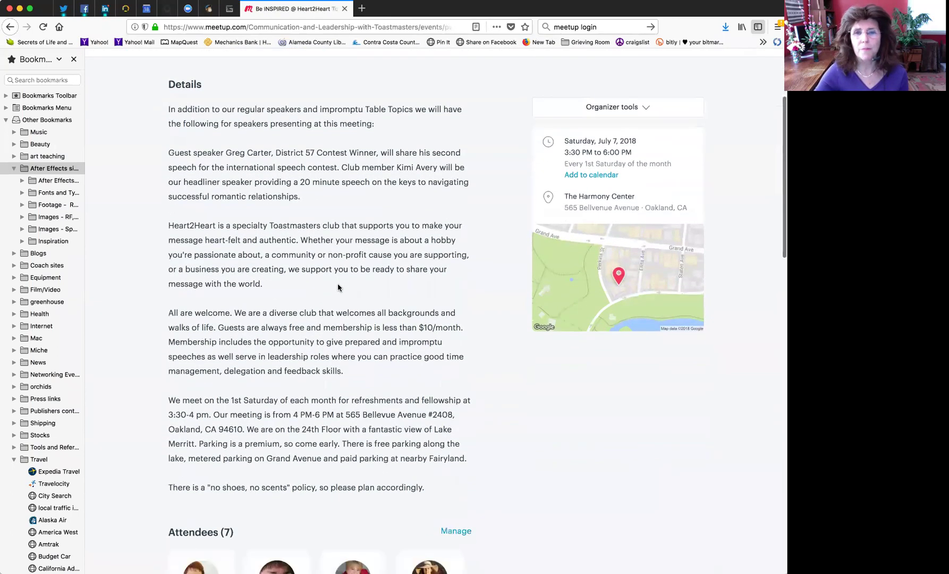
pyautogui.scroll(1, 360, 327)
pyautogui.scroll(4, 359, 325)
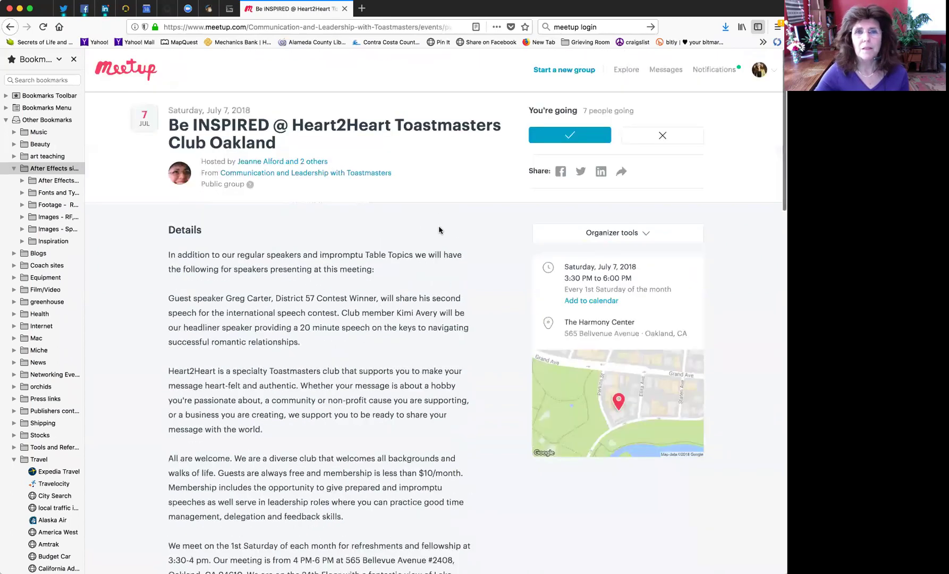